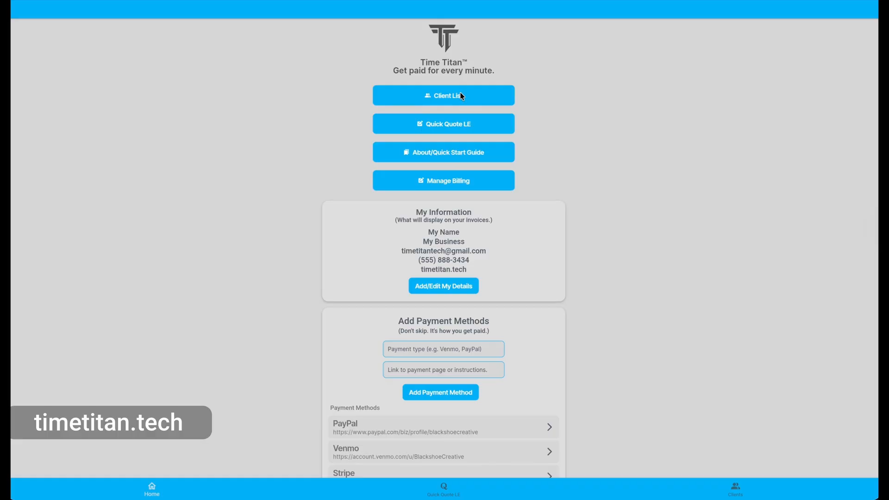
- Add a client with their full name, phone number, e-mail address and a Video Edit project type
{"action": "left_click", "coordinate": [441, 100]}
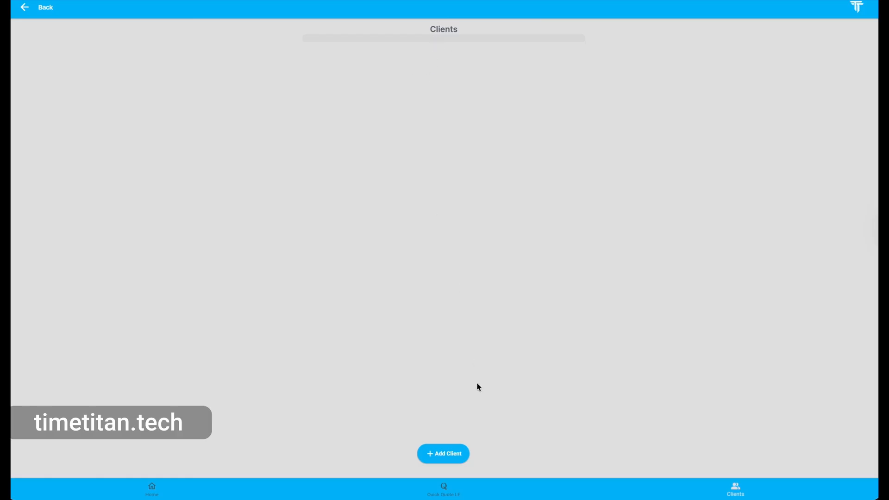
{"action": "left_click", "coordinate": [440, 457]}
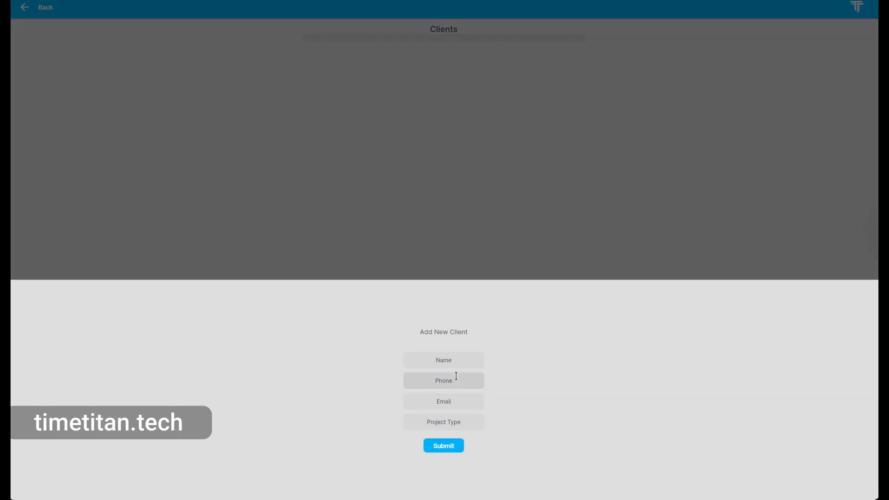
{"action": "type", "text": "Kenny"}
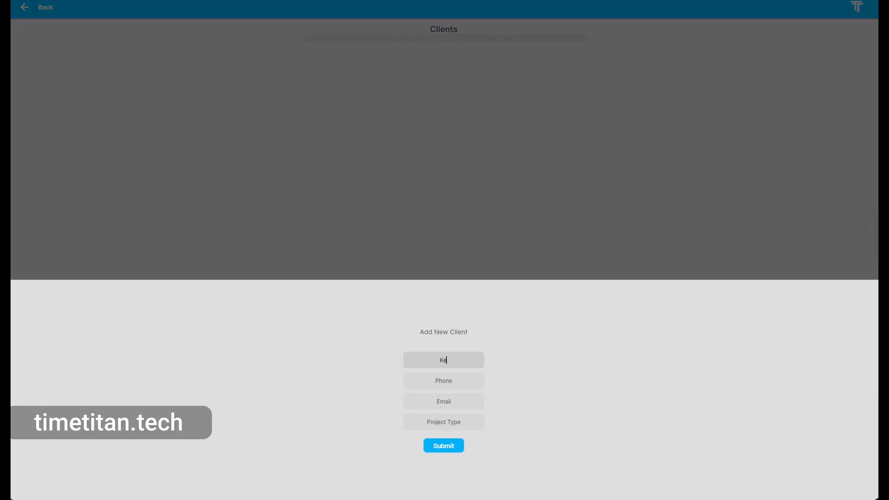
{"action": "type", "text": " B"}
{"action": "key", "text": "Tab"}
{"action": "type", "text": "(999) 999-9999"}
{"action": "key", "text": "Tab"}
{"action": "key", "text": "Tab"}
{"action": "type", "text": "Video Edit"}
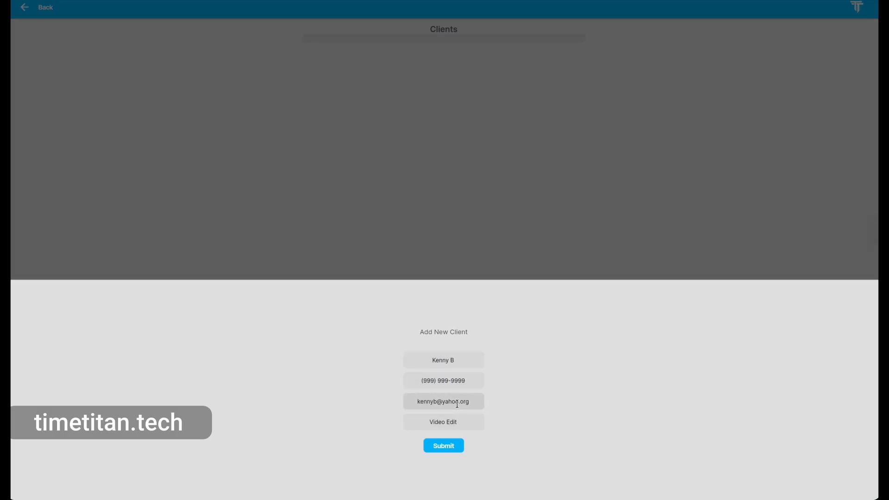
{"action": "left_click_drag", "start_coordinate": [462, 421], "coordinate": [421, 420]}
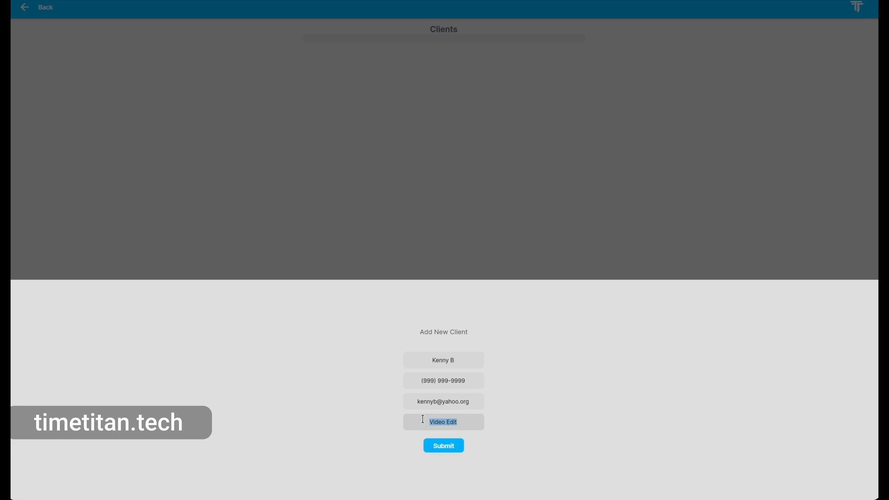
{"action": "left_click", "coordinate": [443, 448]}
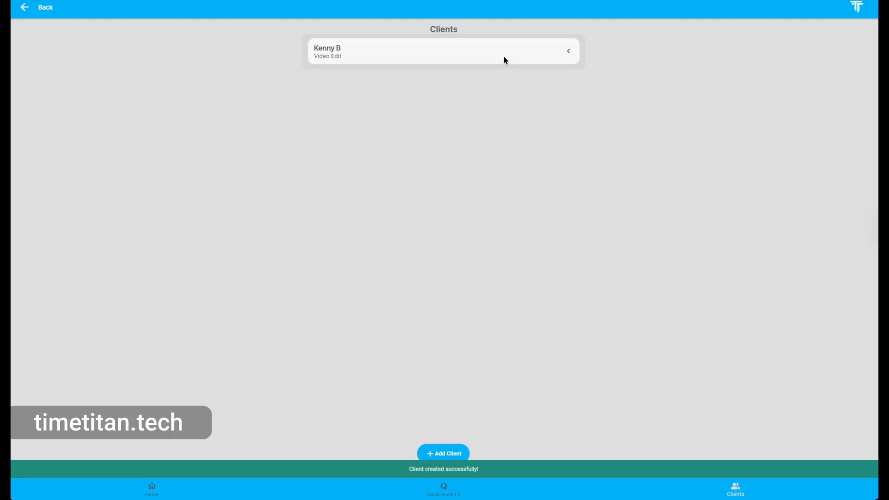
- Resubmit the new Video Edit client's details unchanged, then open its Client Dashboard
{"action": "left_click_drag", "start_coordinate": [503, 58], "coordinate": [410, 60]}
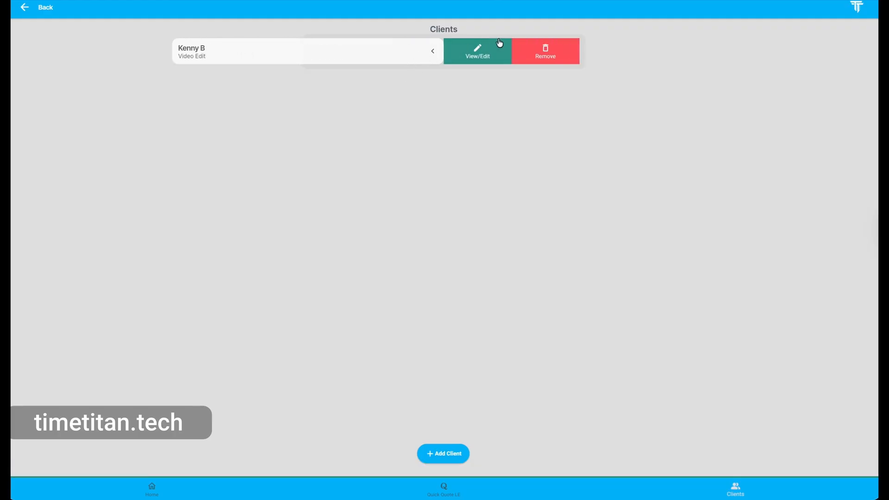
{"action": "left_click", "coordinate": [479, 55]}
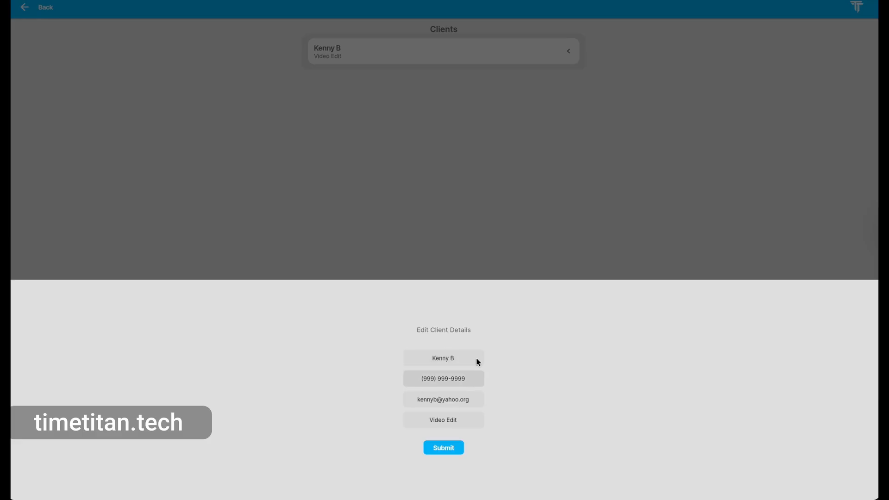
{"action": "left_click", "coordinate": [448, 447]}
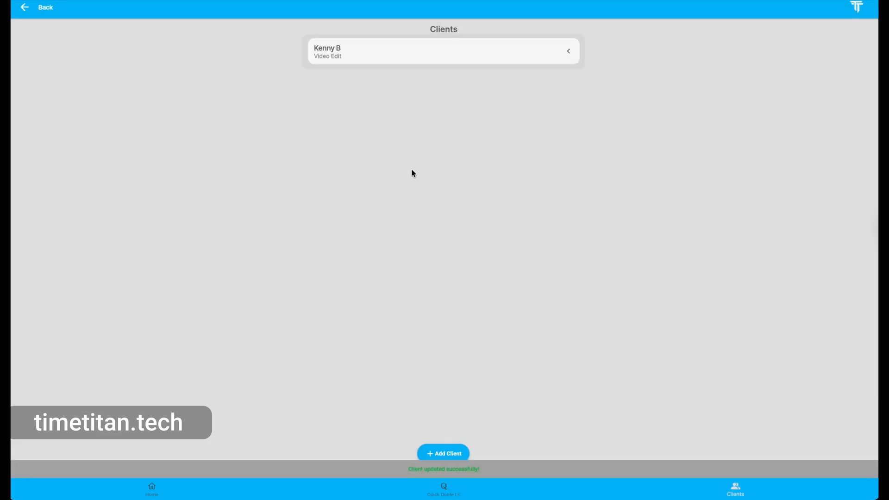
{"action": "left_click", "coordinate": [412, 48]}
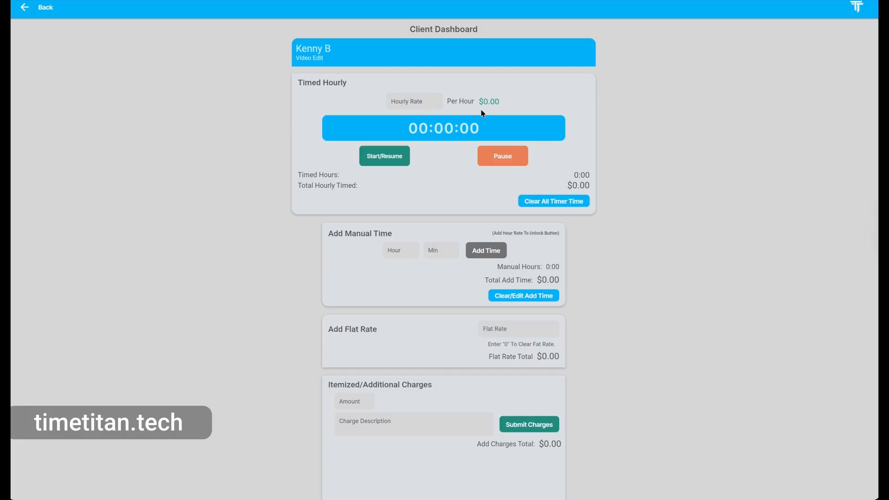
- Enter 100 as the hourly rate so it reads $100.00 per hour
{"action": "left_click", "coordinate": [395, 99]}
{"action": "type", "text": "100"}
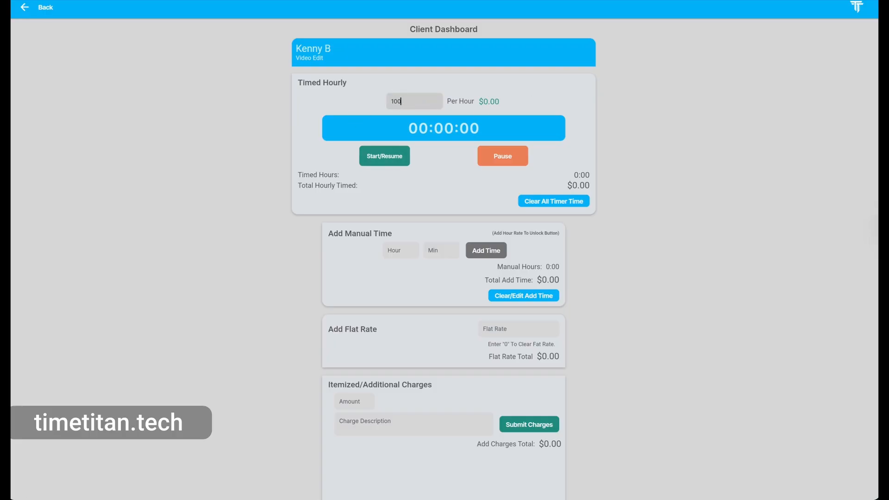
{"action": "left_click", "coordinate": [510, 89]}
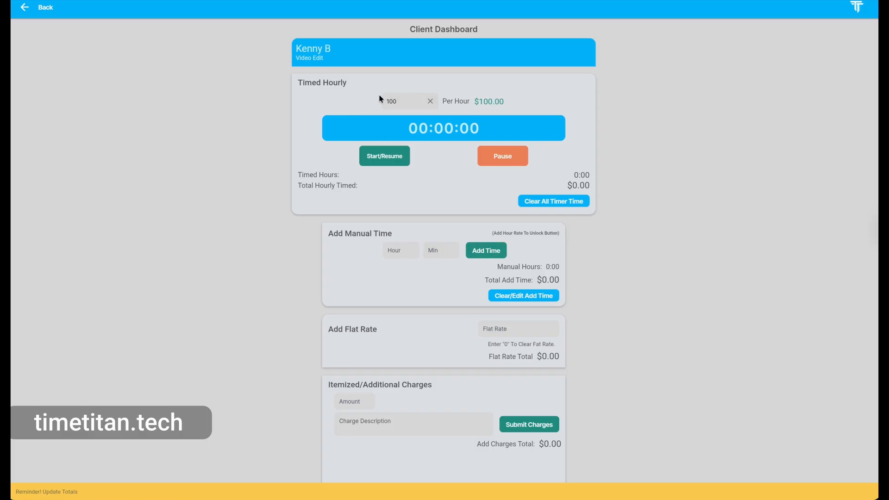
- Start the hourly timer and review the dashboard sections while it runs
{"action": "left_click", "coordinate": [389, 157]}
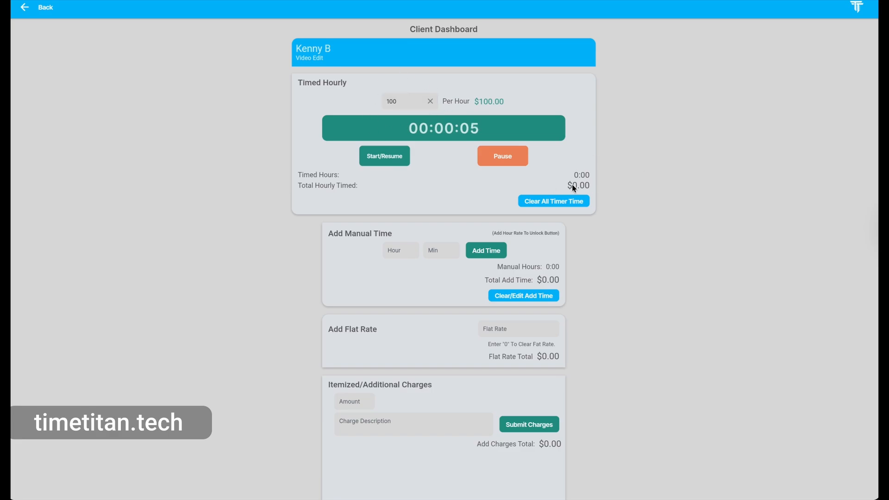
{"action": "scroll", "coordinate": [478, 120], "scroll_direction": "down", "scroll_amount": 1}
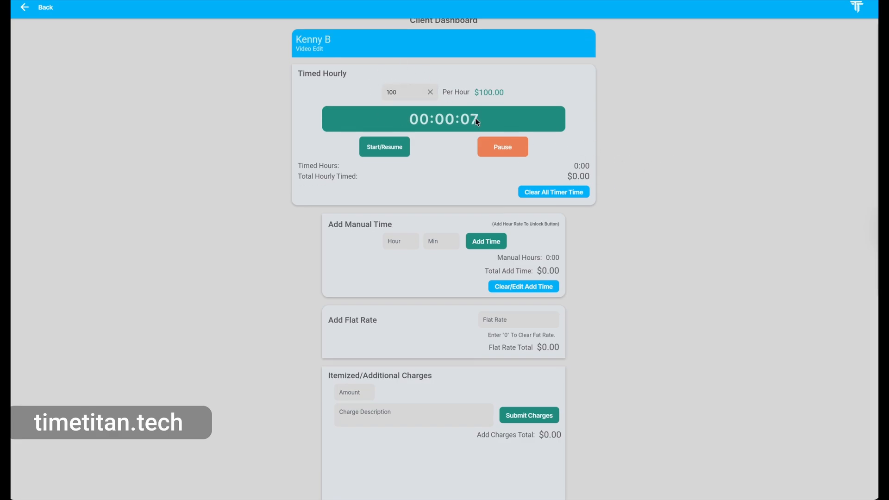
{"action": "scroll", "coordinate": [477, 122], "scroll_direction": "down", "scroll_amount": 1}
{"action": "scroll", "coordinate": [476, 121], "scroll_direction": "down", "scroll_amount": 2}
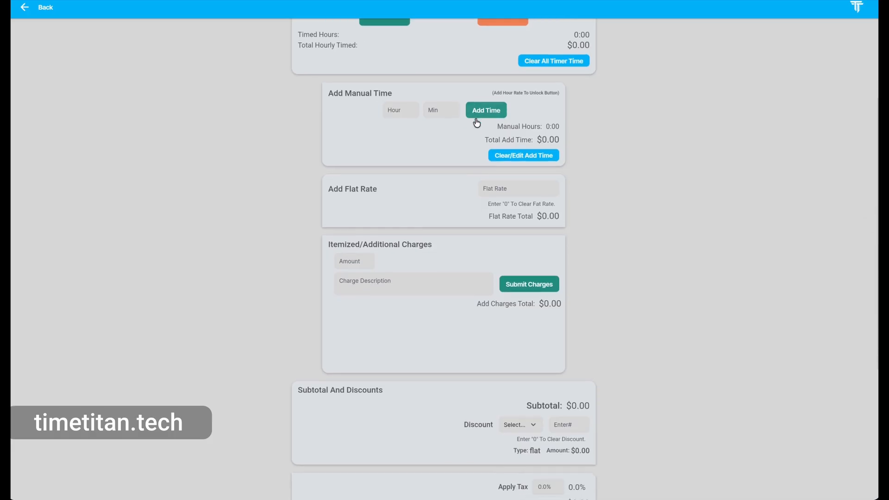
{"action": "scroll", "coordinate": [371, 95], "scroll_direction": "up", "scroll_amount": 1}
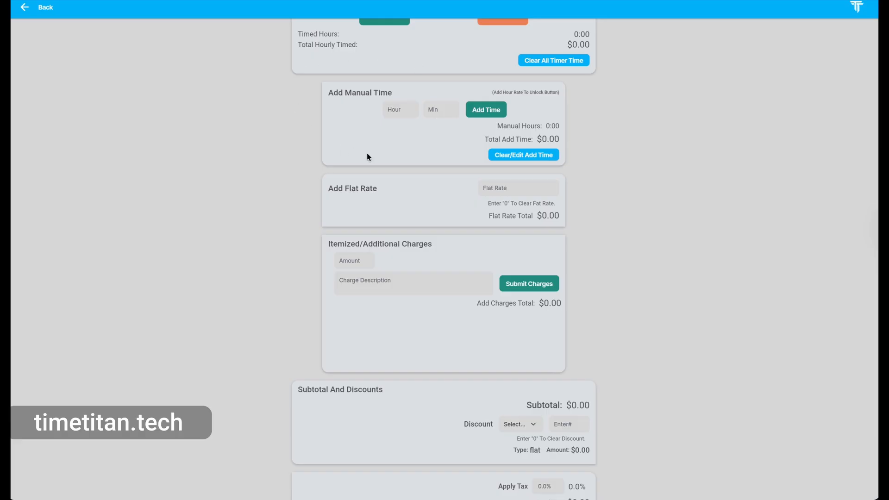
{"action": "scroll", "coordinate": [367, 153], "scroll_direction": "up", "scroll_amount": 2}
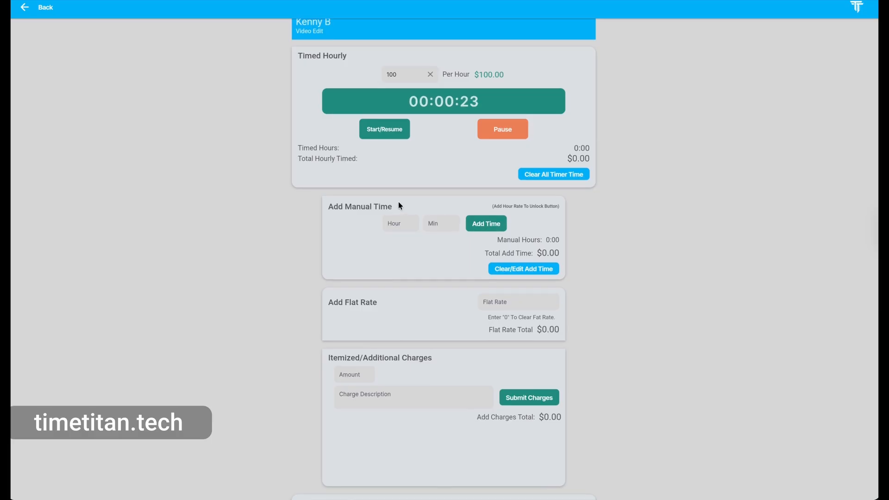
{"action": "scroll", "coordinate": [423, 122], "scroll_direction": "up", "scroll_amount": 2}
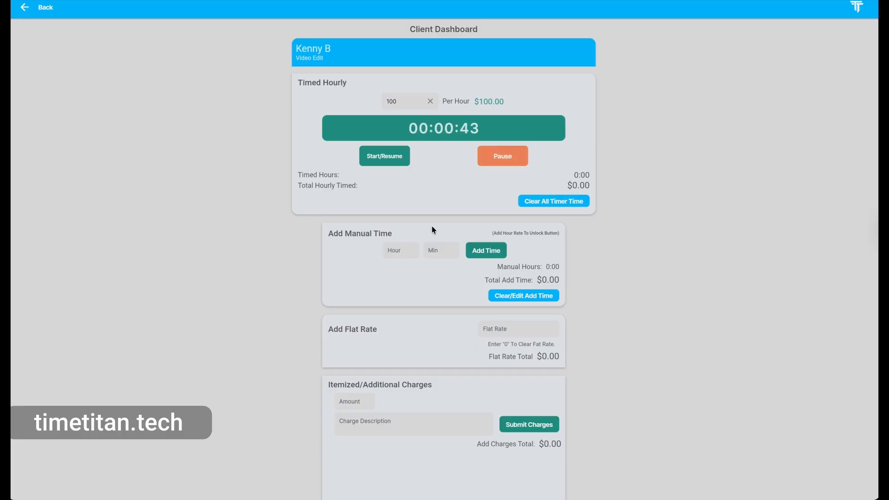
{"action": "scroll", "coordinate": [433, 228], "scroll_direction": "down", "scroll_amount": 1}
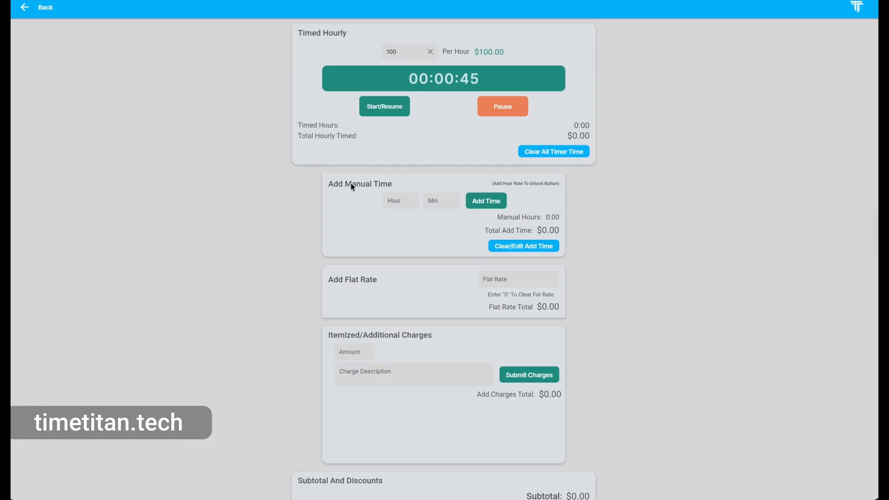
{"action": "scroll", "coordinate": [351, 184], "scroll_direction": "down", "scroll_amount": 2}
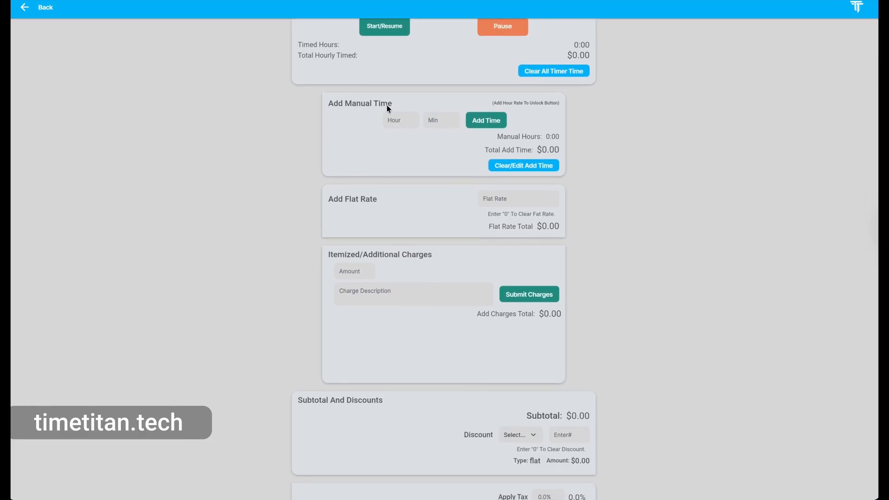
- Add 1 hour 30 minutes of manual time, totalling $150.00
{"action": "left_click", "coordinate": [410, 116]}
{"action": "type", "text": "1"}
{"action": "key", "text": "Tab"}
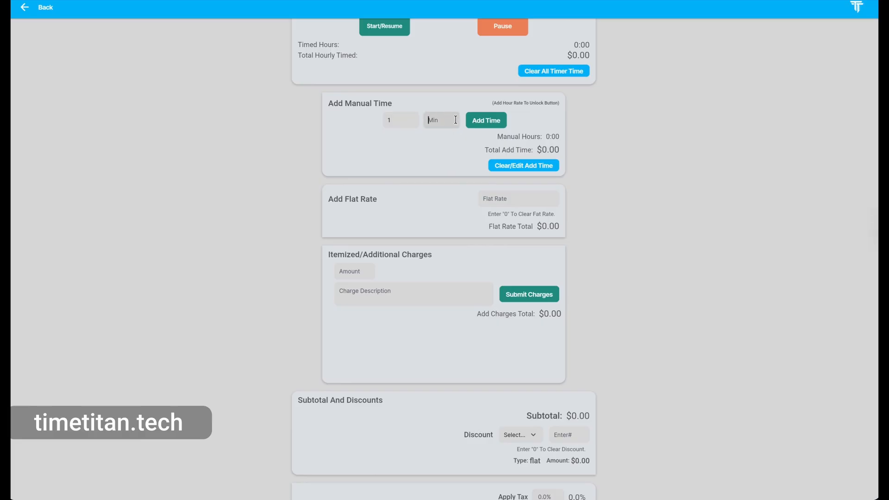
{"action": "type", "text": "30"}
{"action": "left_click", "coordinate": [483, 123]}
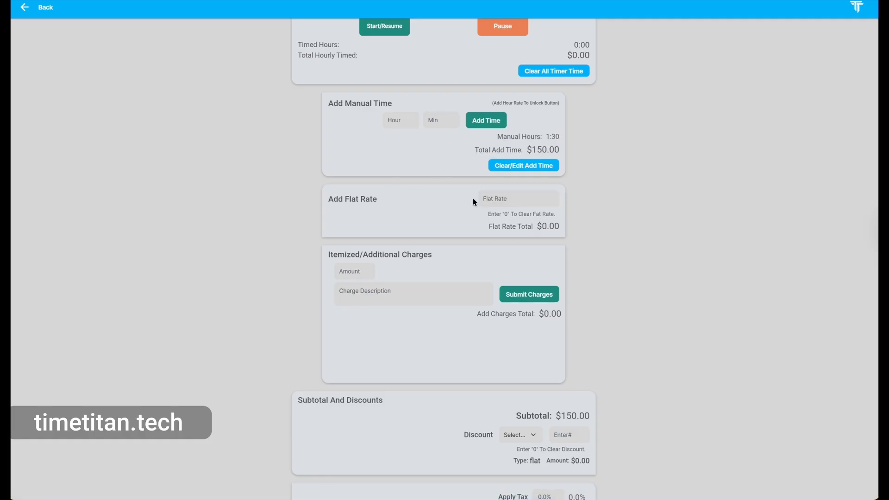
{"action": "scroll", "coordinate": [472, 198], "scroll_direction": "up", "scroll_amount": 3}
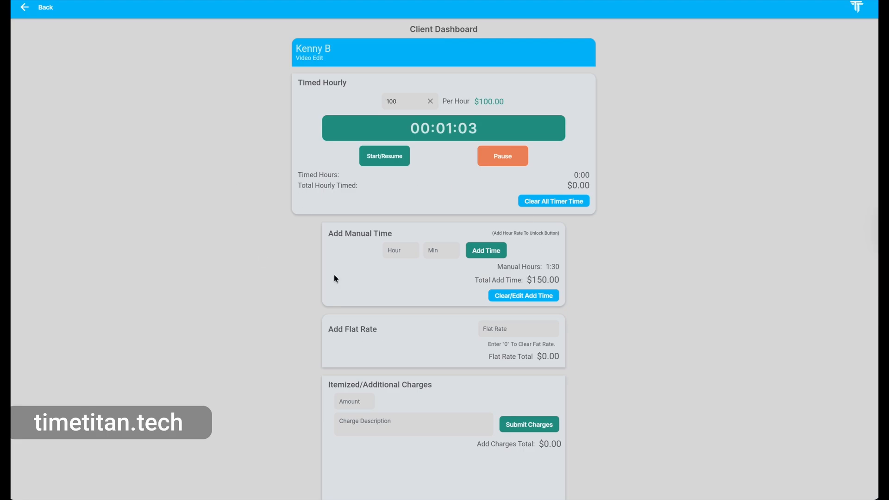
- Enter a 2000 flat rate, raising the subtotal to $2,150.00
{"action": "scroll", "coordinate": [454, 267], "scroll_direction": "down", "scroll_amount": 3}
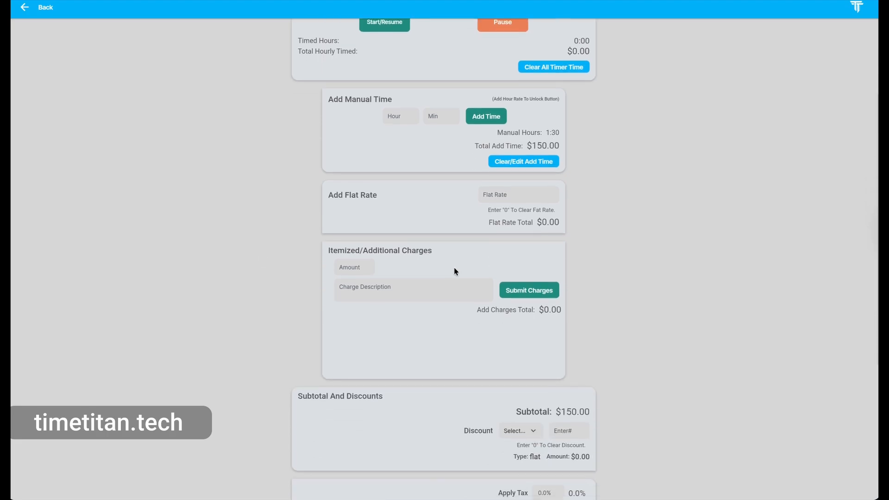
{"action": "left_click", "coordinate": [489, 197]}
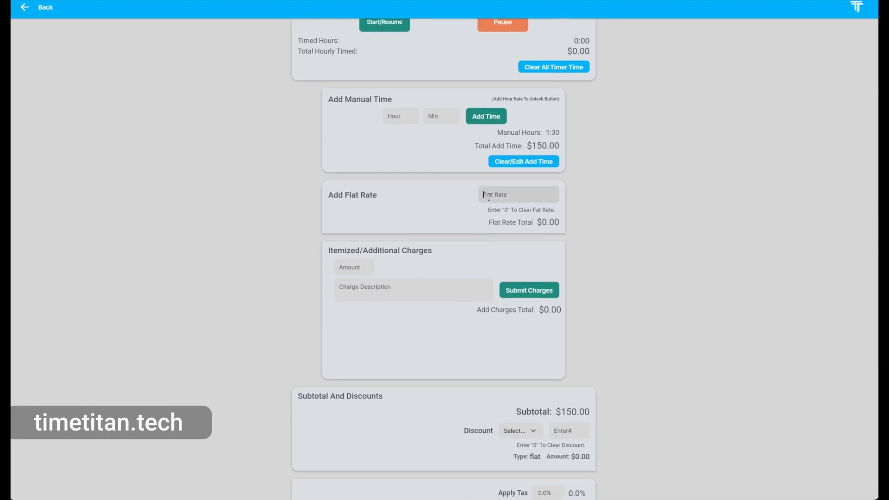
{"action": "type", "text": "2000"}
{"action": "key", "text": "Return"}
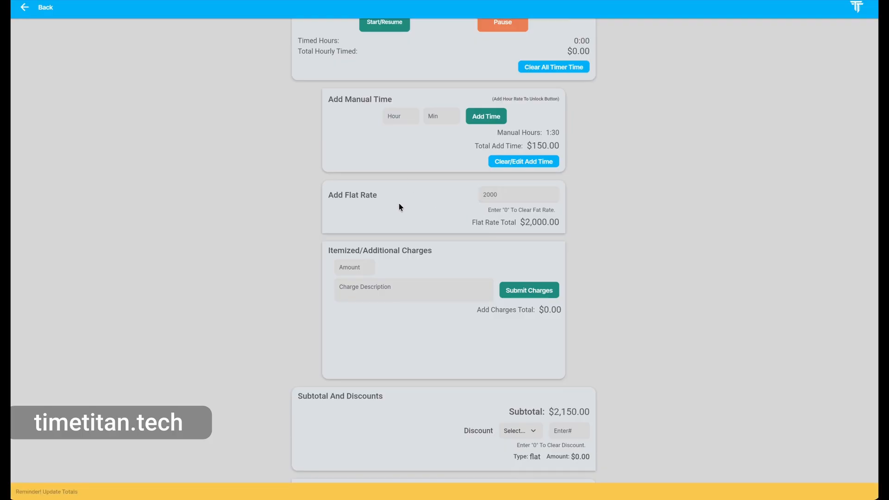
{"action": "scroll", "coordinate": [401, 207], "scroll_direction": "down", "scroll_amount": 2}
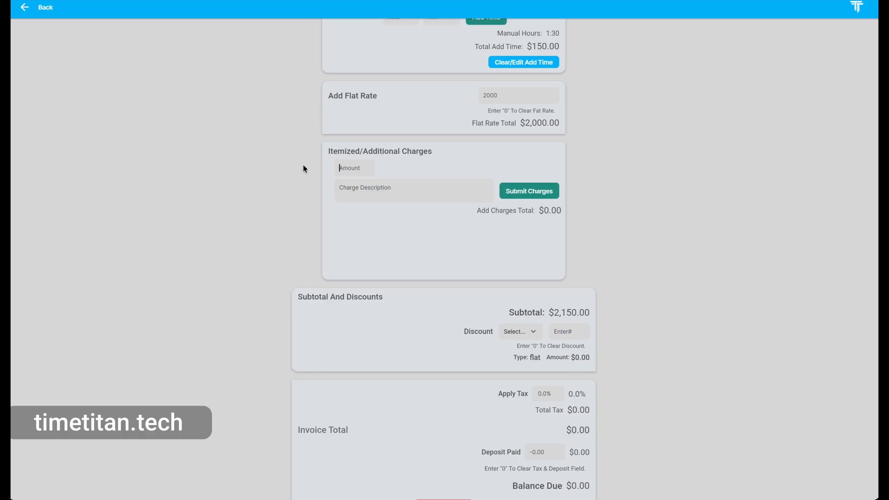
- Add a $75 itemized charge described 'Website change.'
{"action": "type", "text": "75"}
{"action": "key", "text": "Tab"}
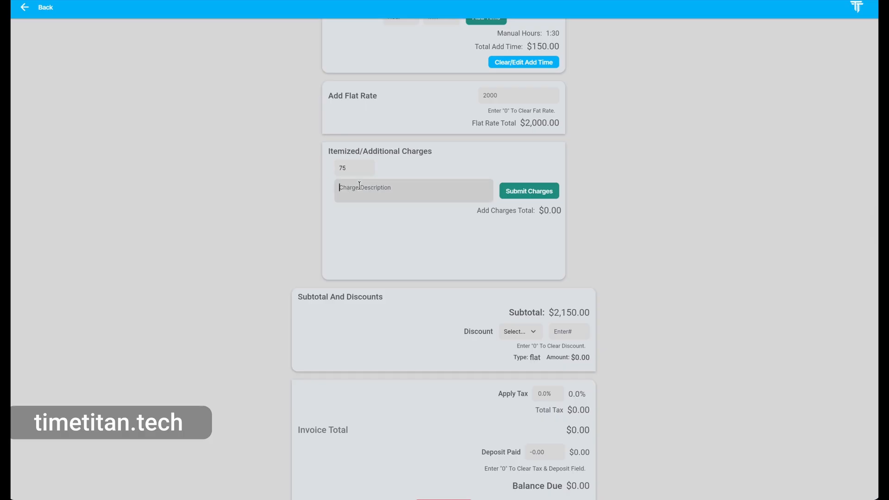
{"action": "type", "text": "Website change."}
{"action": "left_click", "coordinate": [515, 190]}
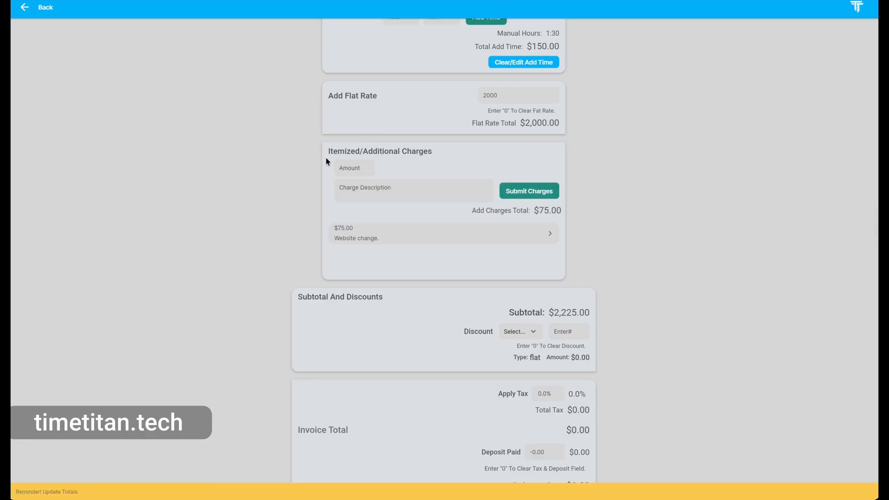
- Add a $100.00 charge described 'An item that was needed to do the job.'
{"action": "left_click", "coordinate": [358, 168]}
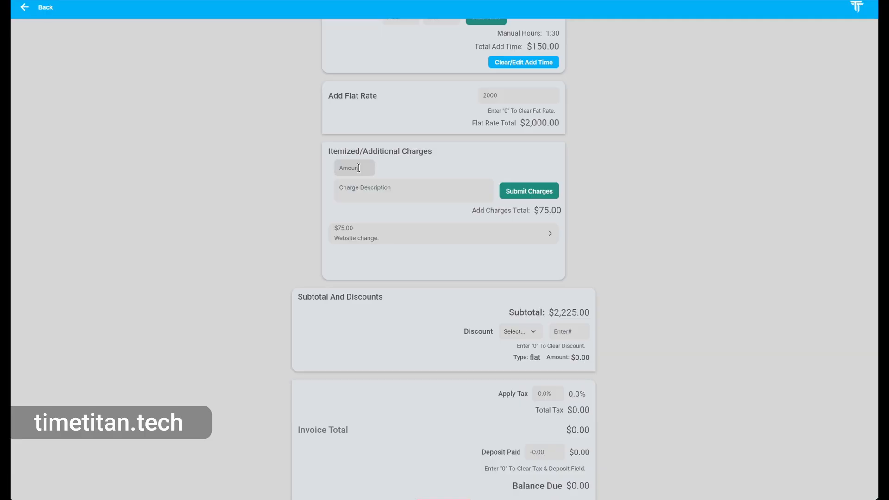
{"action": "type", "text": "100"}
{"action": "type", "text": ".000"}
{"action": "key", "text": "BackSpace"}
{"action": "key", "text": "Tab"}
{"action": "type", "text": "Item that was needed to do the job."}
{"action": "key", "text": "Home"}
{"action": "type", "text": "An"}
{"action": "left_click", "coordinate": [531, 191]}
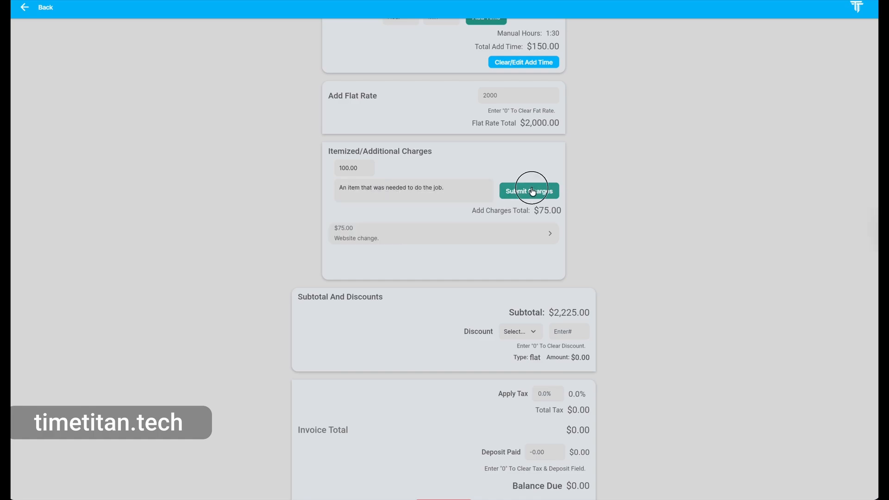
{"action": "scroll", "coordinate": [437, 193], "scroll_direction": "down", "scroll_amount": 2}
{"action": "scroll", "coordinate": [436, 200], "scroll_direction": "up", "scroll_amount": 1}
{"action": "scroll", "coordinate": [417, 148], "scroll_direction": "down", "scroll_amount": 1}
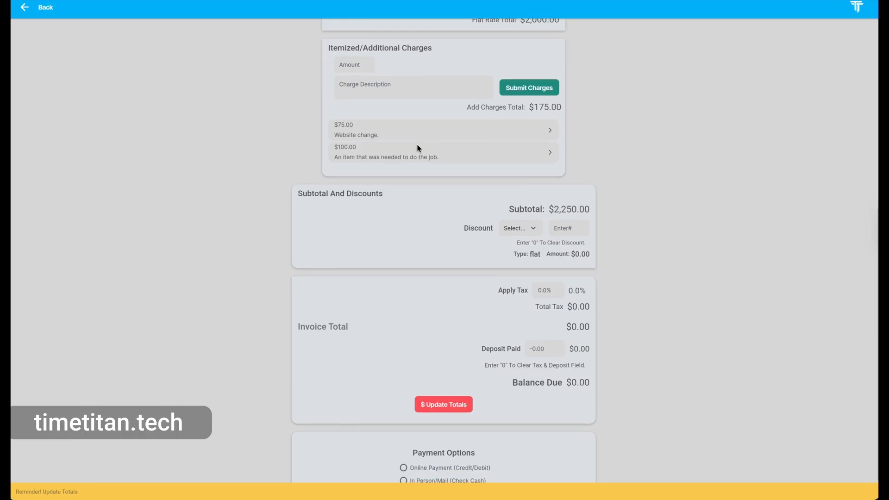
{"action": "scroll", "coordinate": [416, 145], "scroll_direction": "down", "scroll_amount": 2}
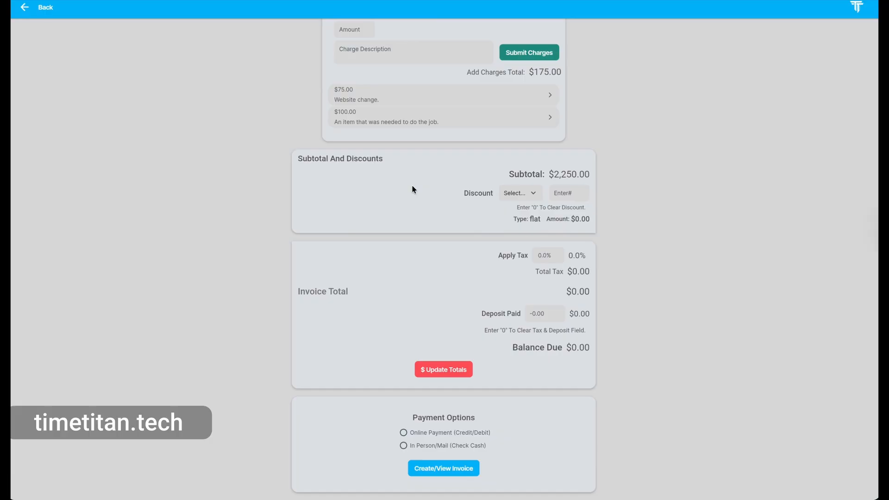
- Apply a 15 percent discount to the invoice
{"action": "left_click", "coordinate": [532, 192]}
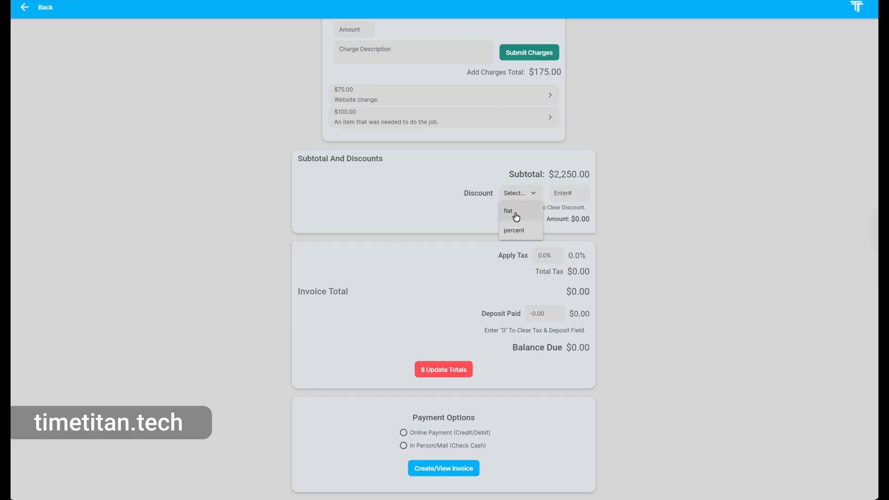
{"action": "left_click", "coordinate": [517, 235]}
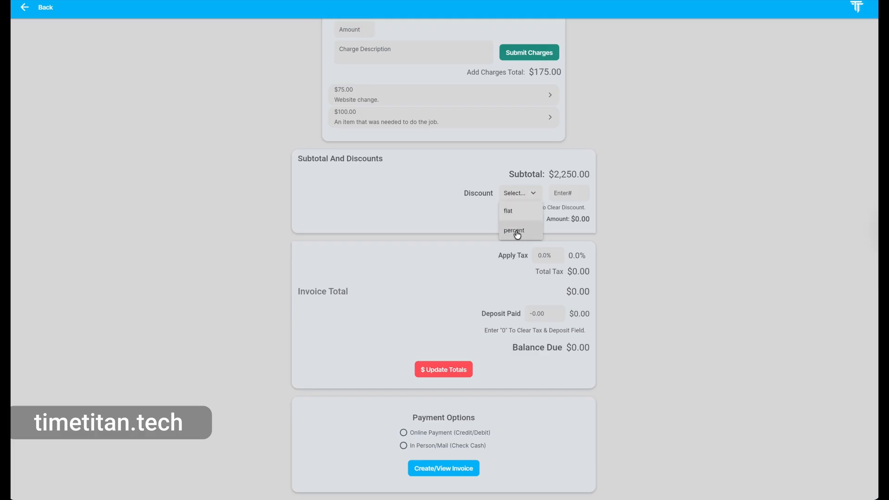
{"action": "left_click", "coordinate": [555, 194]}
{"action": "type", "text": "15"}
{"action": "left_click", "coordinate": [404, 192]}
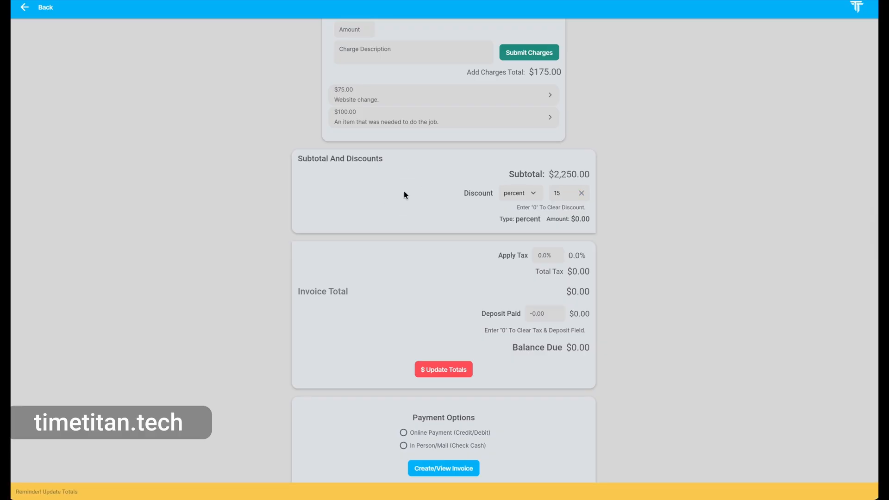
- Set the tax rate to 8.5% and the deposit paid to $500
{"action": "left_click", "coordinate": [551, 255]}
{"action": "type", "text": "8.5"}
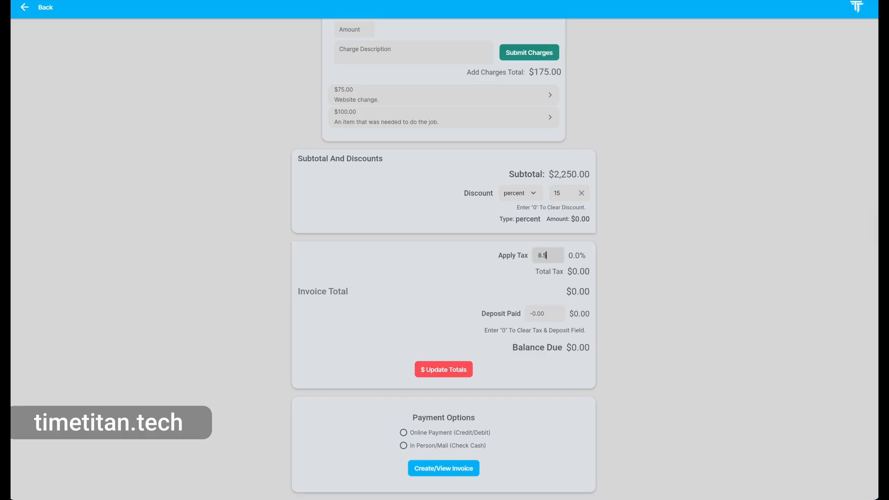
{"action": "left_click", "coordinate": [493, 295]}
{"action": "left_click", "coordinate": [537, 315]}
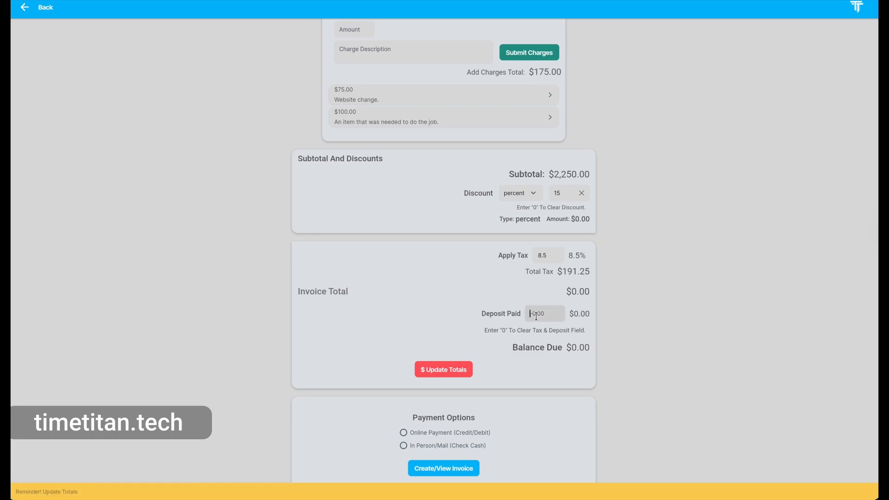
{"action": "type", "text": "500"}
{"action": "left_click", "coordinate": [496, 303]}
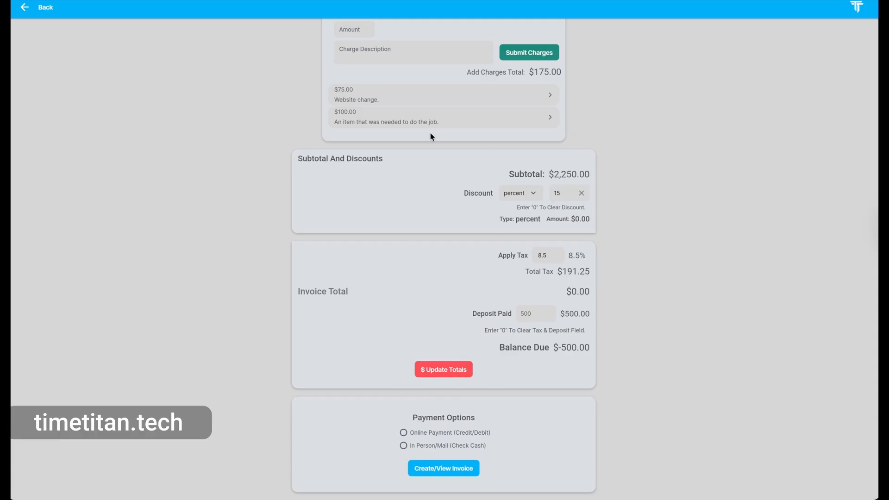
- Recalculate the invoice totals and pause the job timer at four minutes
{"action": "left_click", "coordinate": [443, 368]}
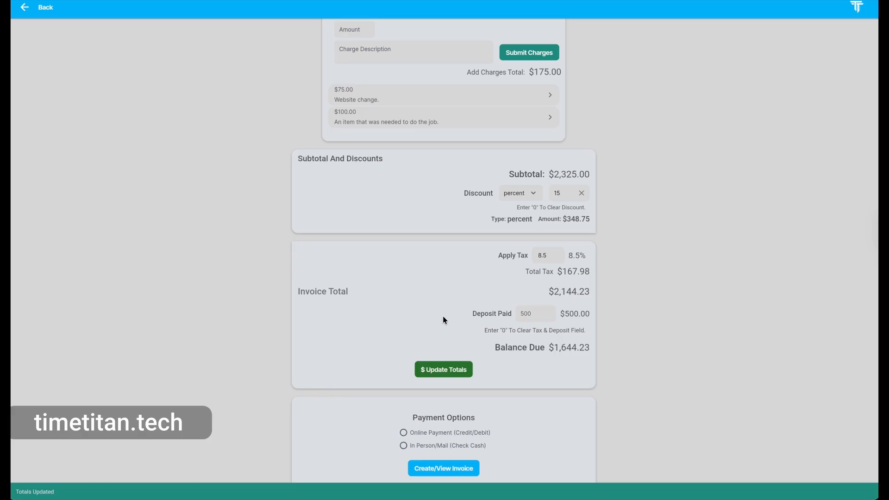
{"action": "scroll", "coordinate": [443, 319], "scroll_direction": "up", "scroll_amount": 8}
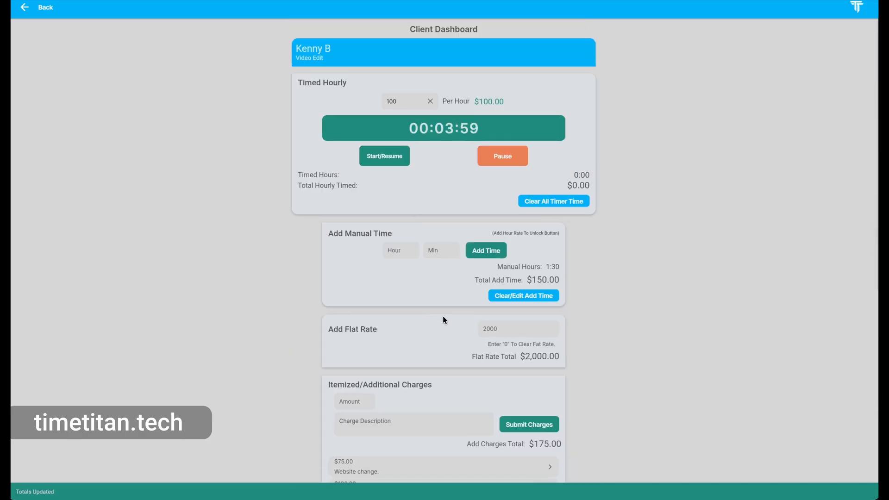
{"action": "left_click", "coordinate": [505, 156]}
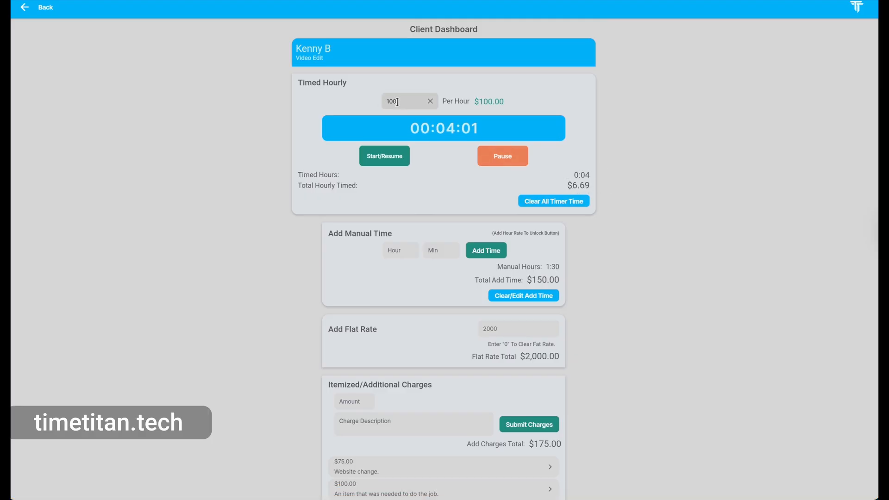
{"action": "scroll", "coordinate": [420, 175], "scroll_direction": "down", "scroll_amount": 8}
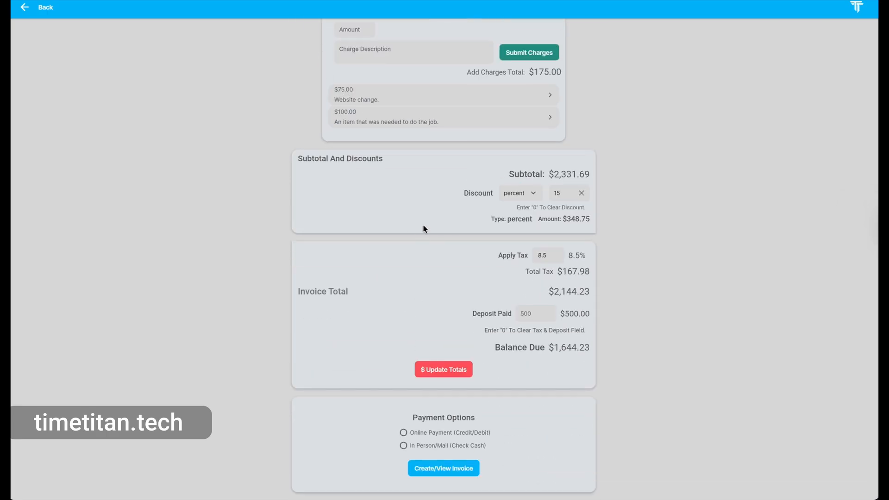
{"action": "scroll", "coordinate": [423, 229], "scroll_direction": "up", "scroll_amount": 7}
{"action": "scroll", "coordinate": [424, 229], "scroll_direction": "down", "scroll_amount": 7}
- Choose Online Payment (Credit/Debit), refresh totals to $1,650.41 due, and open the Invoice Breakdown
{"action": "left_click", "coordinate": [403, 433]}
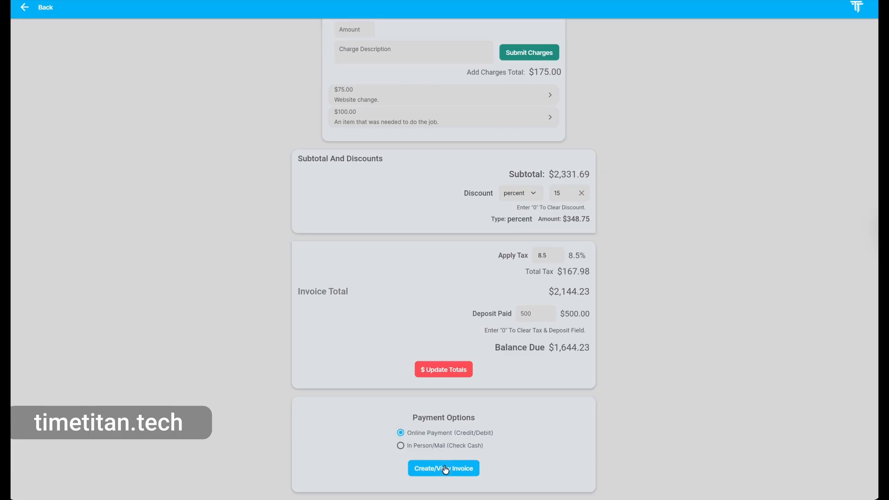
{"action": "left_click", "coordinate": [447, 469]}
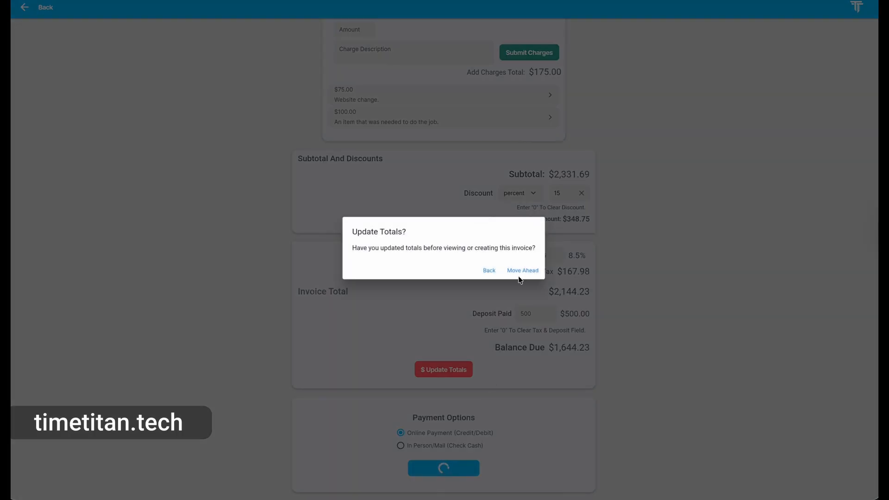
{"action": "left_click", "coordinate": [489, 270]}
{"action": "left_click", "coordinate": [449, 373]}
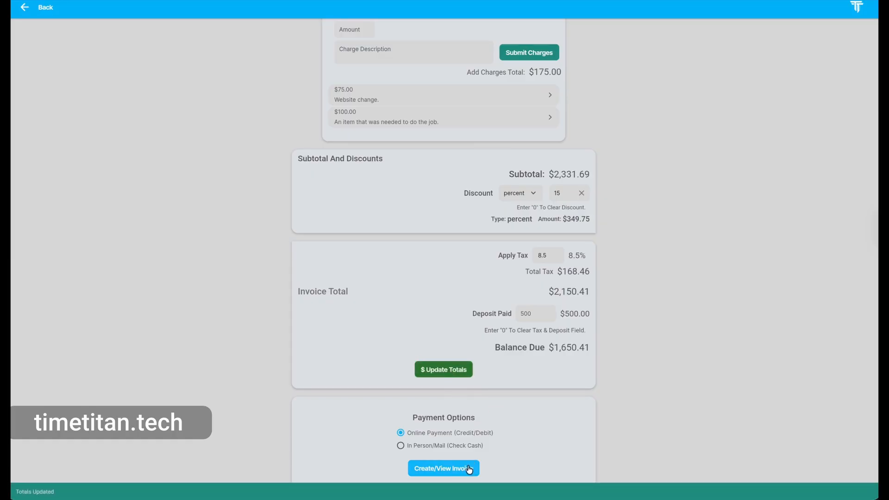
{"action": "left_click", "coordinate": [466, 468]}
{"action": "left_click", "coordinate": [521, 272]}
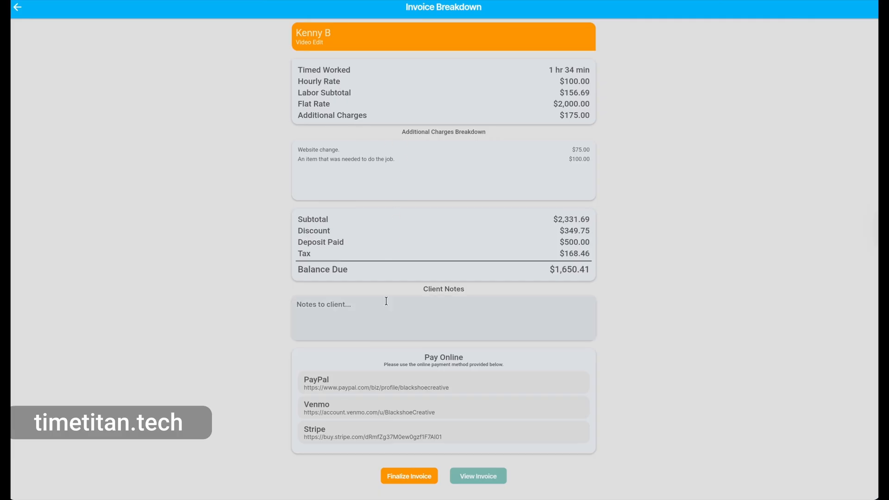
- Replace the client notes placeholder with 'Thank you for your business!'
{"action": "left_click", "coordinate": [340, 305]}
{"action": "left_click_drag", "start_coordinate": [339, 306], "coordinate": [285, 304]}
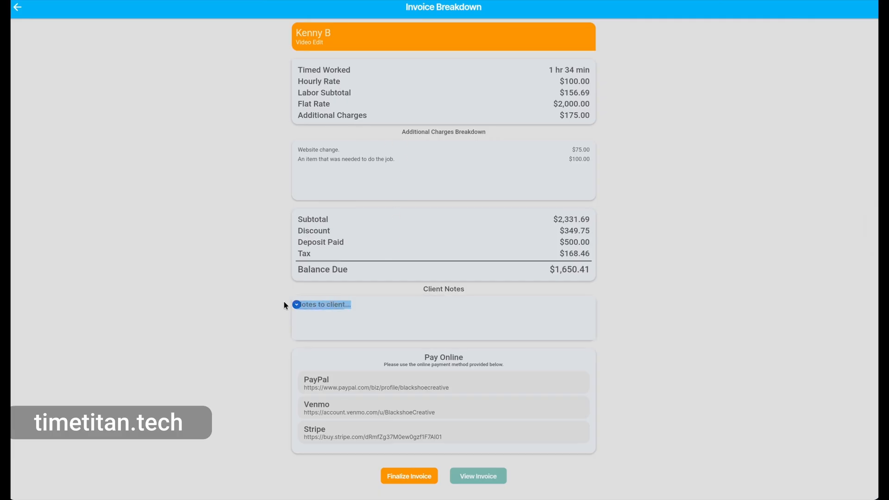
{"action": "type", "text": "Thank you for your business!"}
- Check the Stripe payment link, then finalize the invoice with its $1,650.41 balance due
{"action": "scroll", "coordinate": [274, 346], "scroll_direction": "down", "scroll_amount": 1}
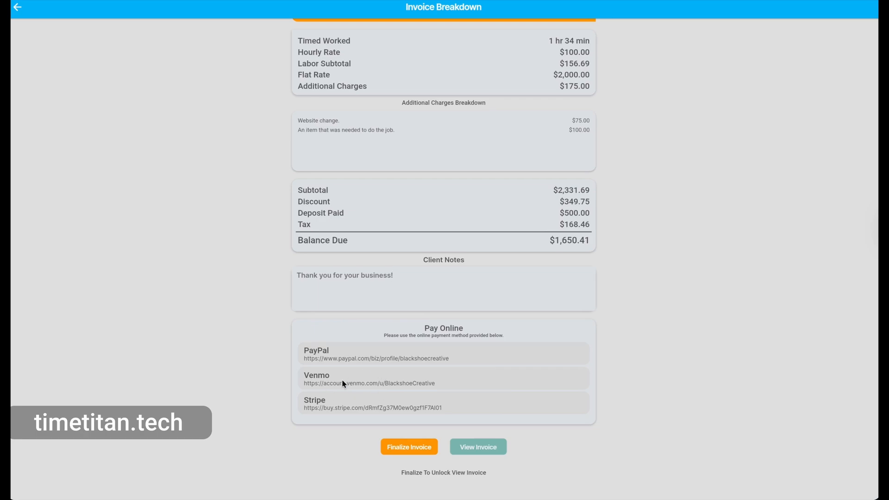
{"action": "left_click", "coordinate": [372, 403]}
{"action": "left_click", "coordinate": [412, 447]}
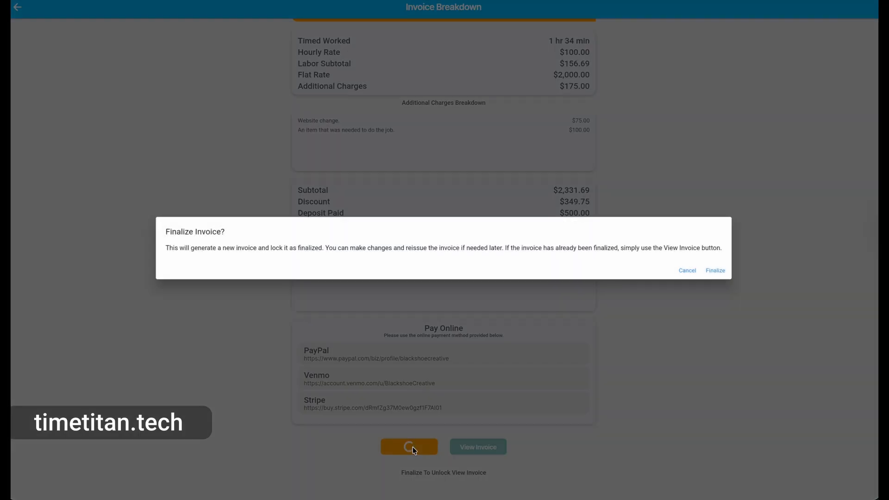
{"action": "left_click", "coordinate": [707, 270]}
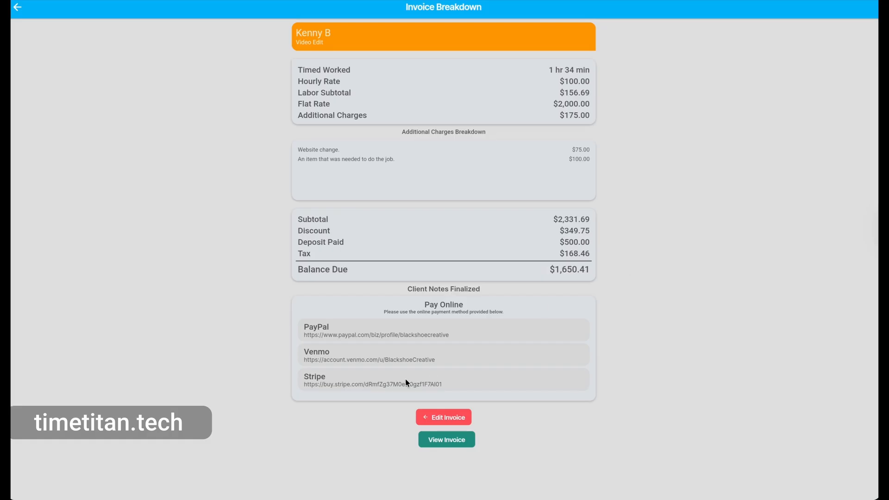
- View the finalized invoice, copy its invoice link, and dismiss the Link Copied notice
{"action": "left_click", "coordinate": [447, 442]}
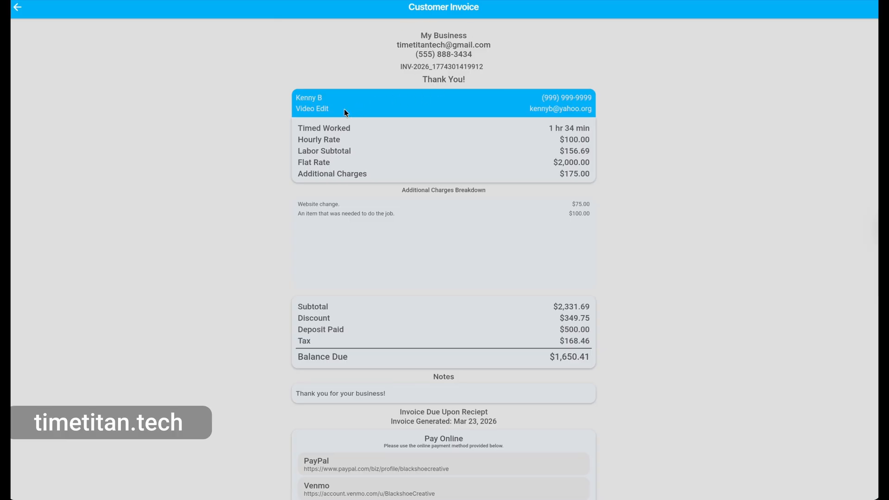
{"action": "scroll", "coordinate": [390, 136], "scroll_direction": "down", "scroll_amount": 3}
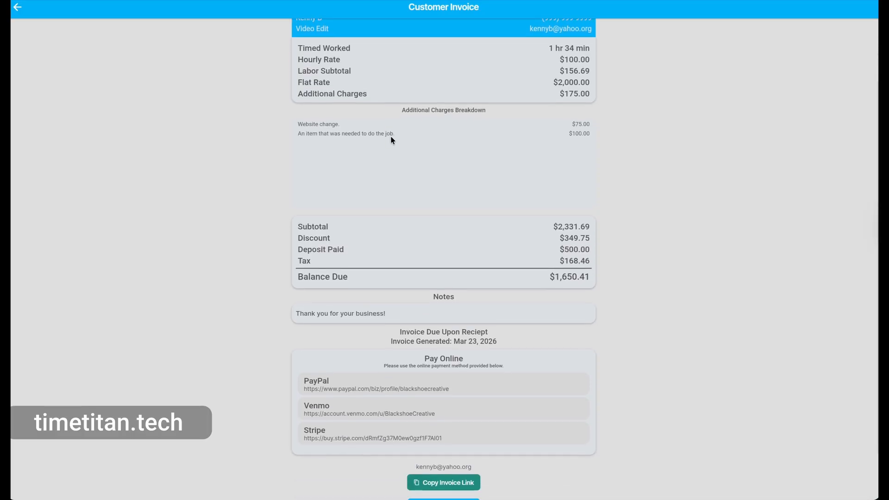
{"action": "scroll", "coordinate": [391, 135], "scroll_direction": "down", "scroll_amount": 2}
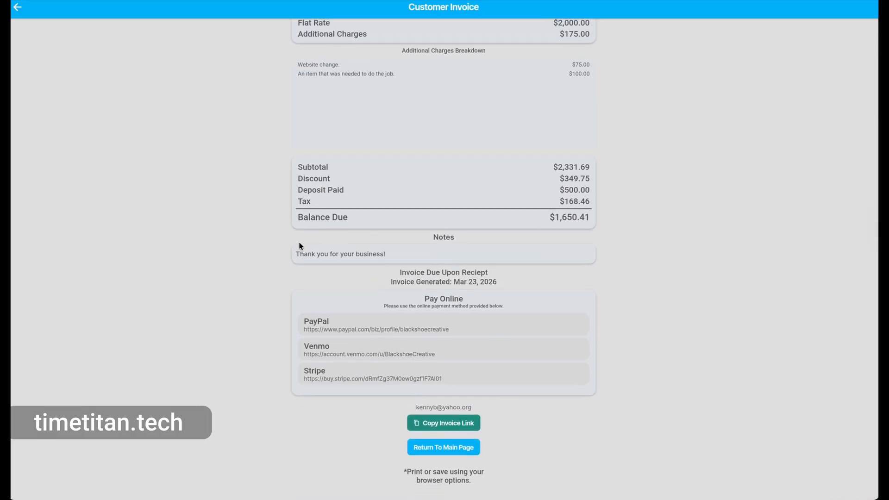
{"action": "left_click", "coordinate": [449, 427]}
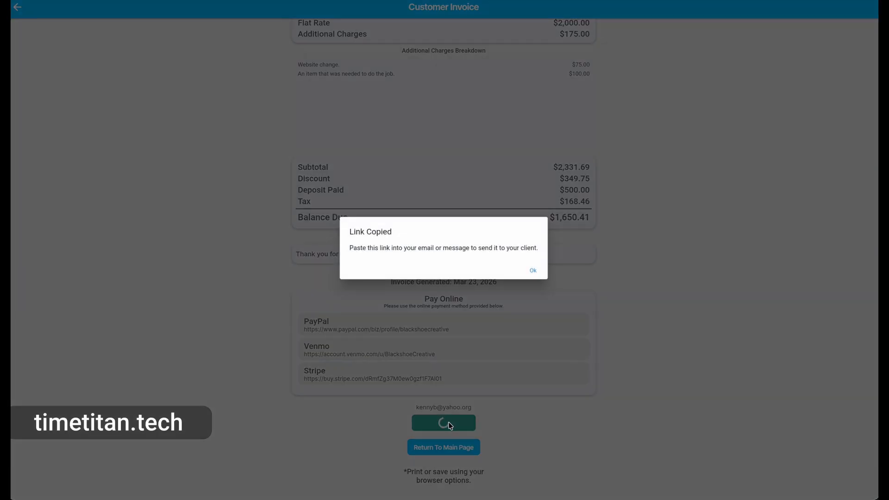
{"action": "left_click", "coordinate": [531, 268]}
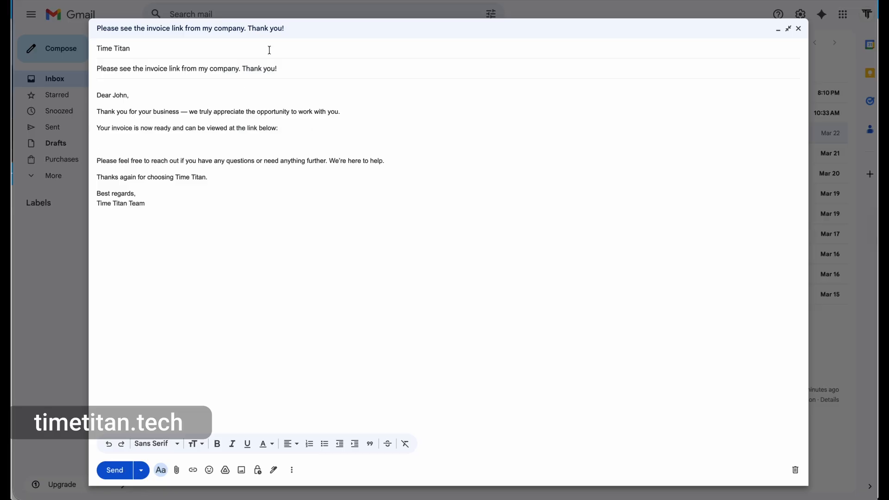
- Paste the copied invoice link into the Gmail message under the invoice sentence
{"action": "key", "text": "ctrl+v"}
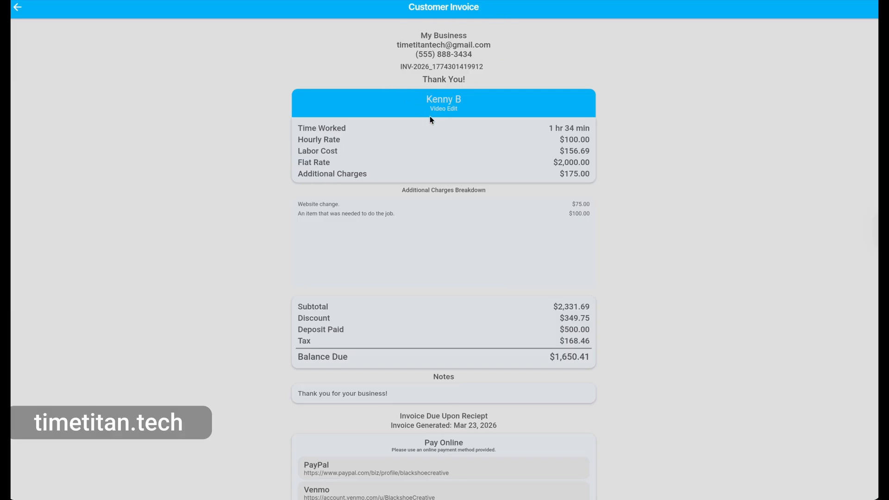
- Open the Stripe link under Pay Online on the client's invoice page
{"action": "scroll", "coordinate": [423, 121], "scroll_direction": "down", "scroll_amount": 2}
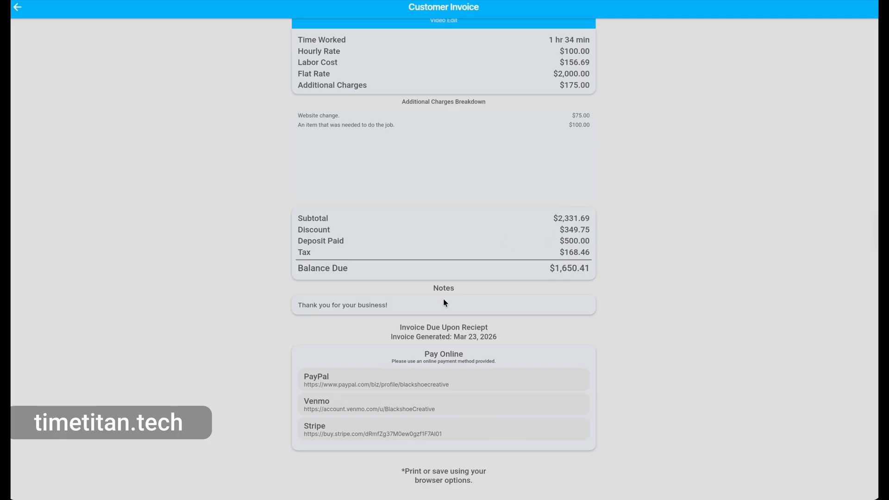
{"action": "left_click", "coordinate": [338, 433]}
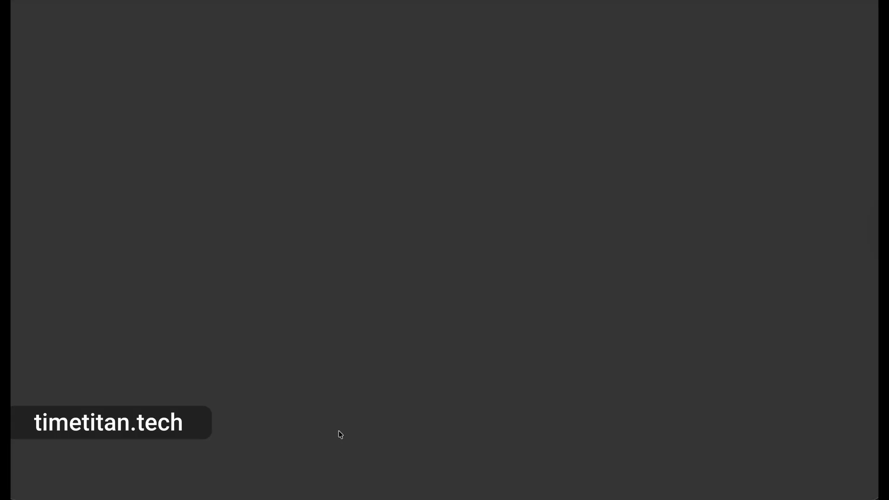